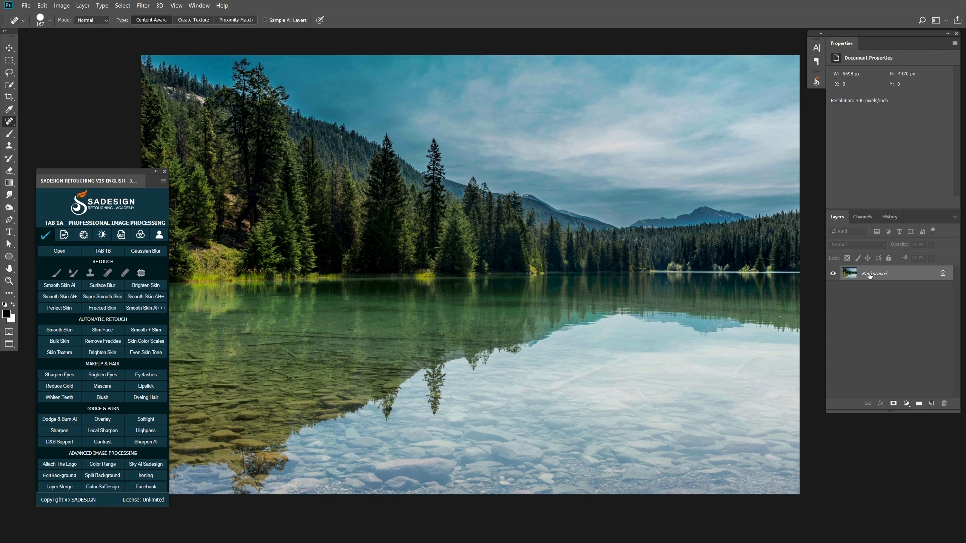
# Step: Convert the Background layer to a smart object and duplicate it
pyautogui.rightClick(892, 275)
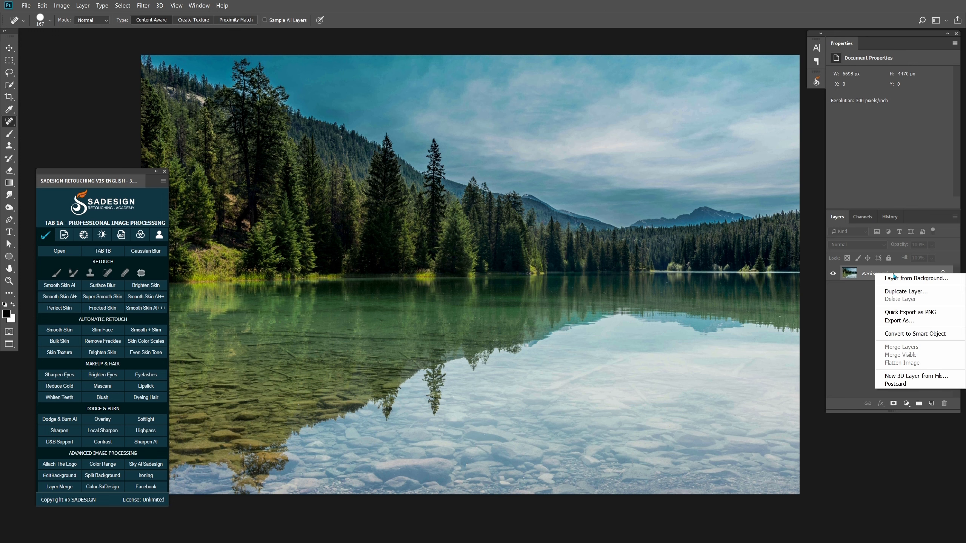
pyautogui.click(932, 334)
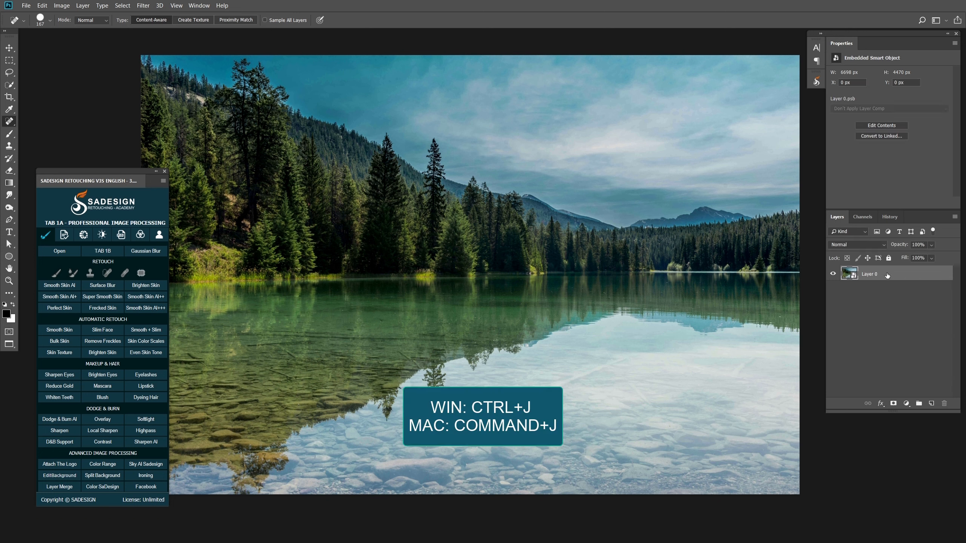
pyautogui.hotkey('ctrl', 'j')
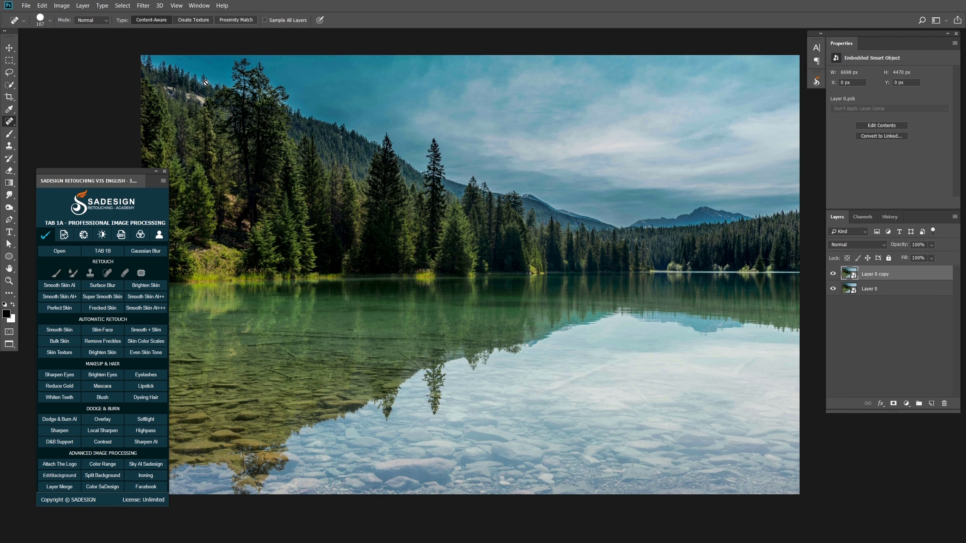
# Step: Start a Camera Raw Filter on the duplicated layer with Contrast -100, Highlights +10 and Shadows +20
pyautogui.click(144, 6)
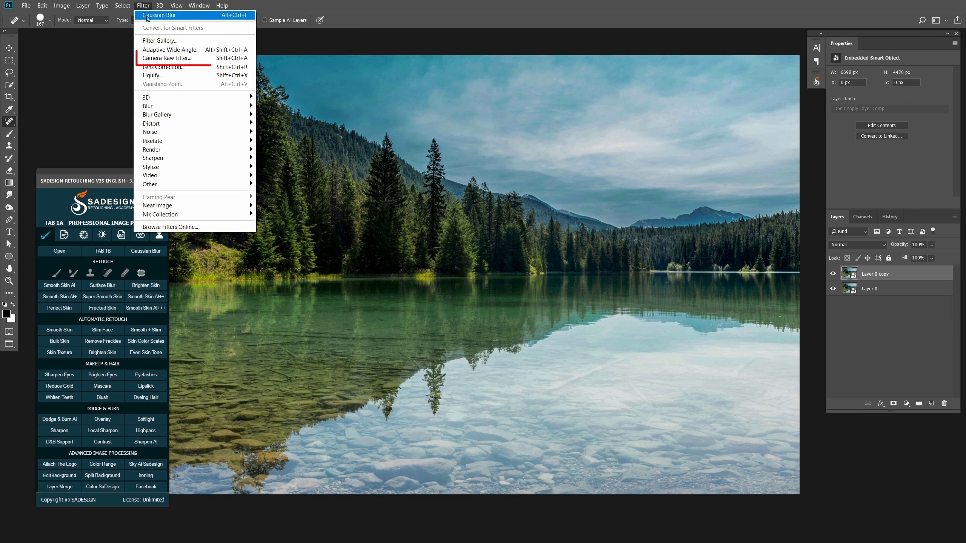
pyautogui.click(224, 61)
pyautogui.click(818, 162)
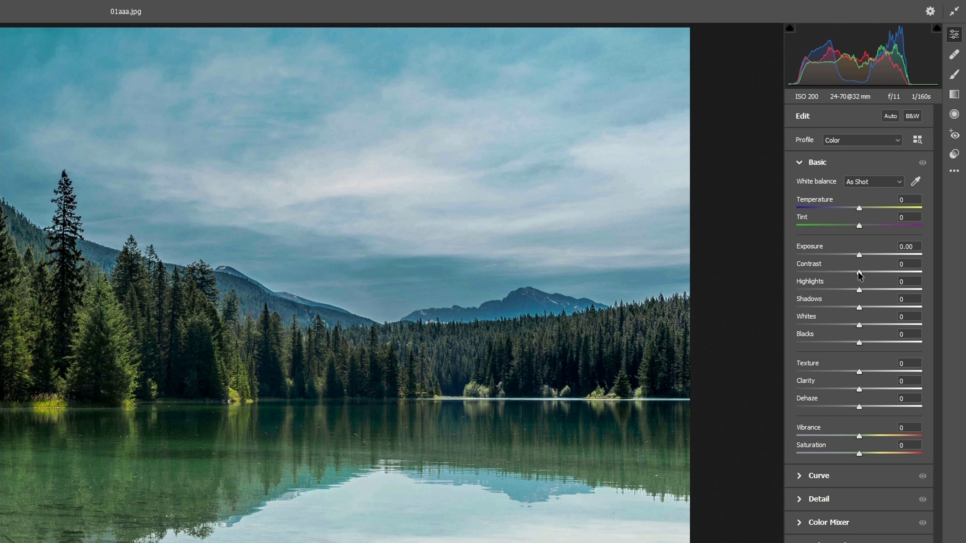
pyautogui.moveTo(859, 272); pyautogui.dragTo(787, 271)
pyautogui.moveTo(888, 286); pyautogui.dragTo(888, 286)
pyautogui.write('10')
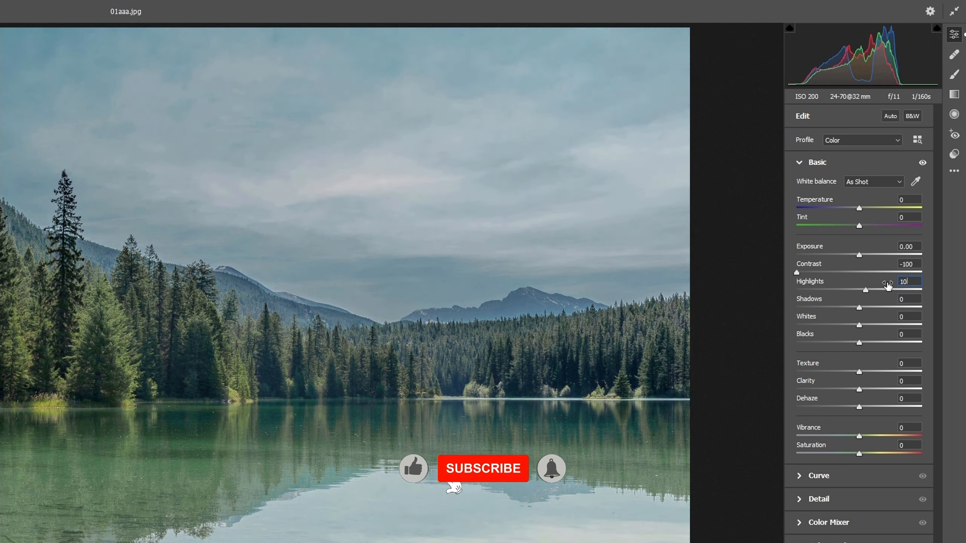
pyautogui.click(892, 305)
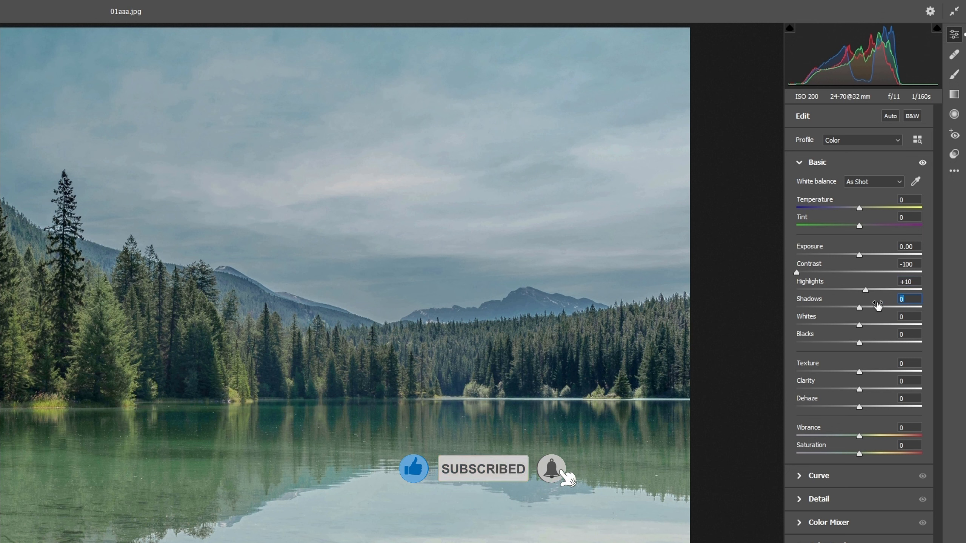
pyautogui.write('20')
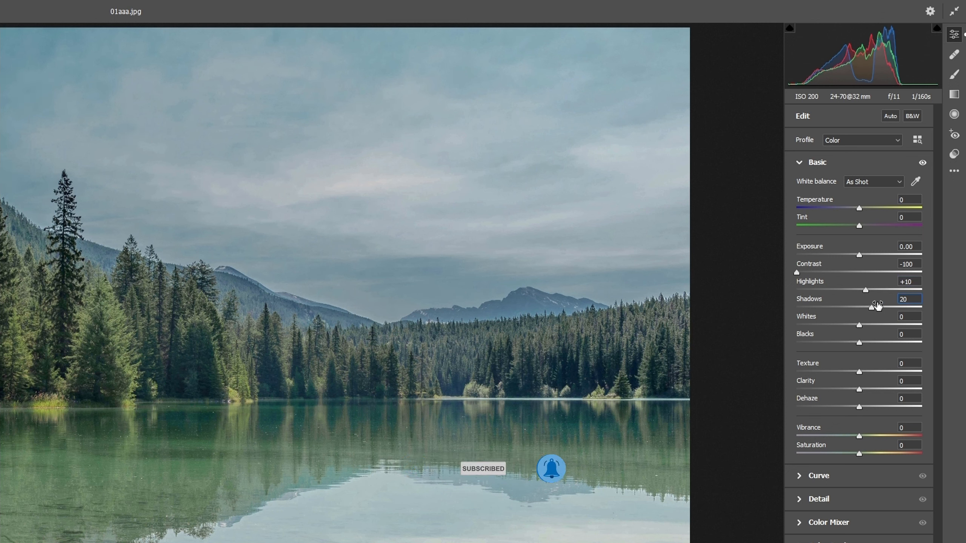
# Step: Set Clarity to +40 and Dehaze to -100 in the Camera Raw Filter
pyautogui.click(890, 382)
pyautogui.write('40')
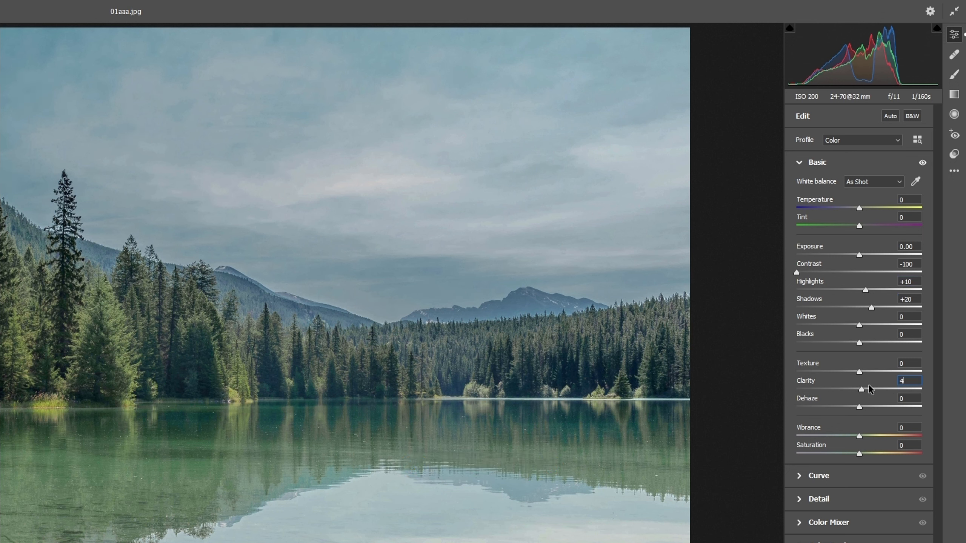
pyautogui.click(907, 399)
pyautogui.write('-100')
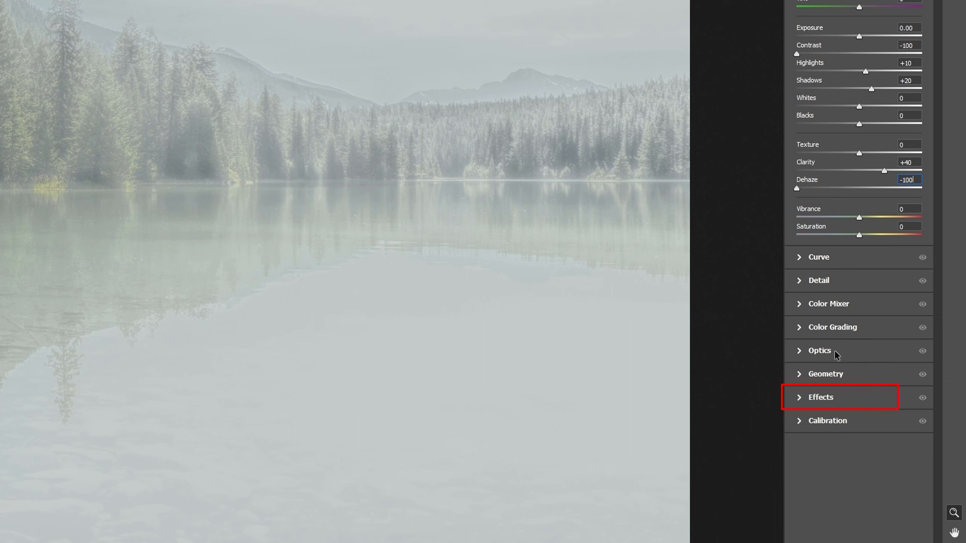
# Step: Set the Grain effect to 70 and apply the Camera Raw Filter
pyautogui.click(848, 400)
pyautogui.click(885, 129)
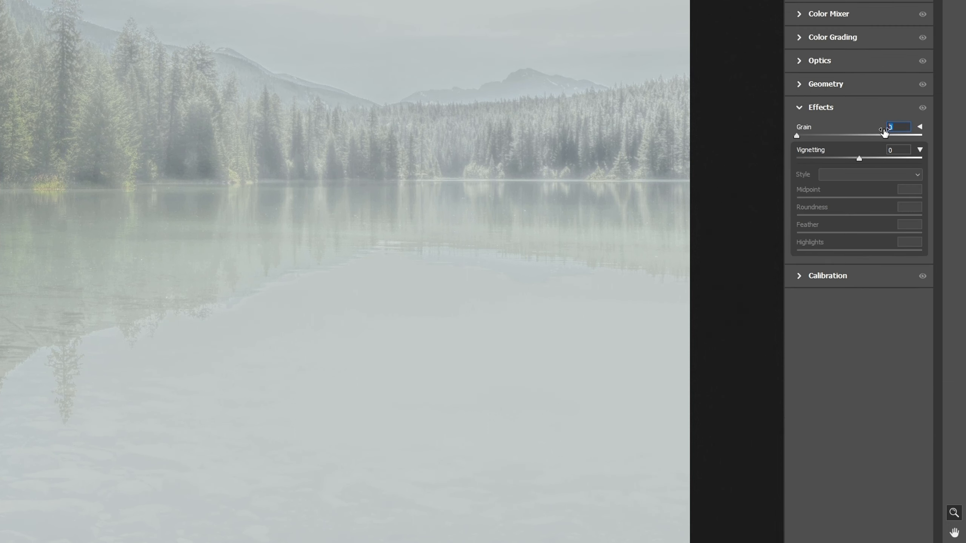
pyautogui.write('70')
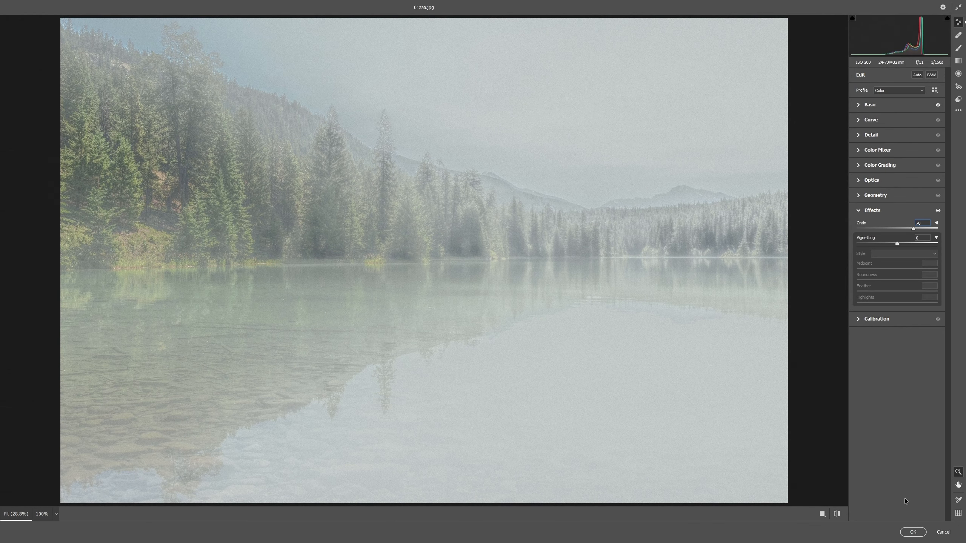
pyautogui.click(913, 532)
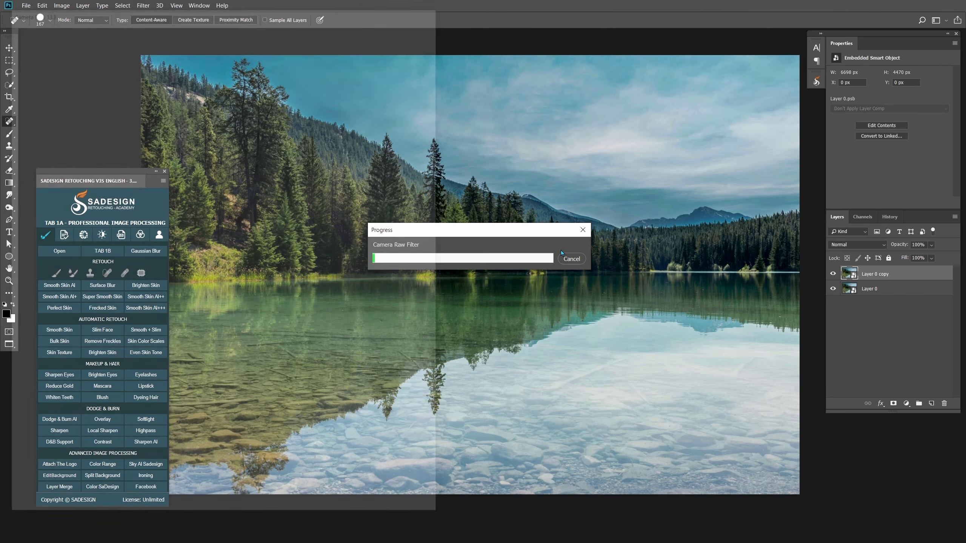
# Step: Apply a second Camera Raw Filter to Layer 0 copy with Clarity -20 and Dehaze -60
pyautogui.click(143, 6)
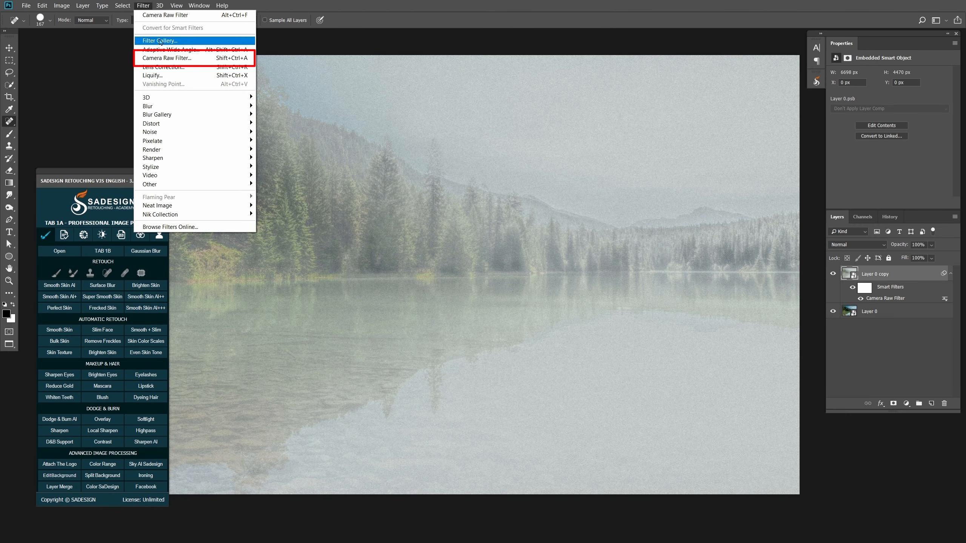
pyautogui.click(166, 58)
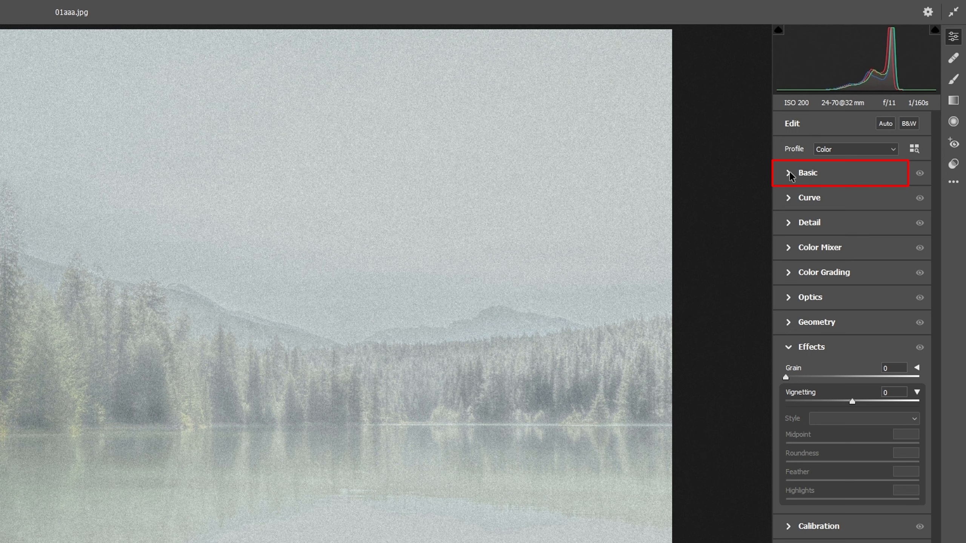
pyautogui.click(790, 174)
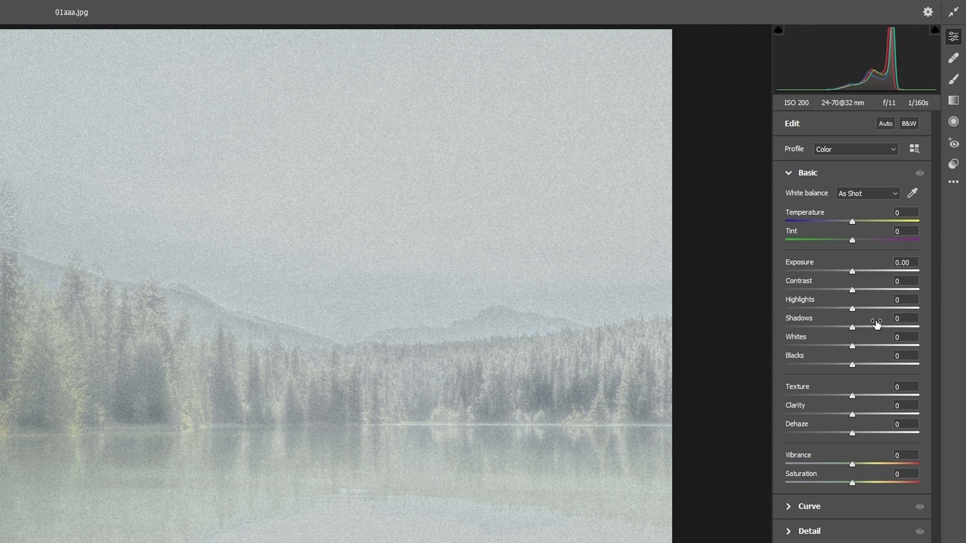
pyautogui.click(908, 405)
pyautogui.write('-20')
pyautogui.press('Return')
pyautogui.click(895, 425)
pyautogui.write('-')
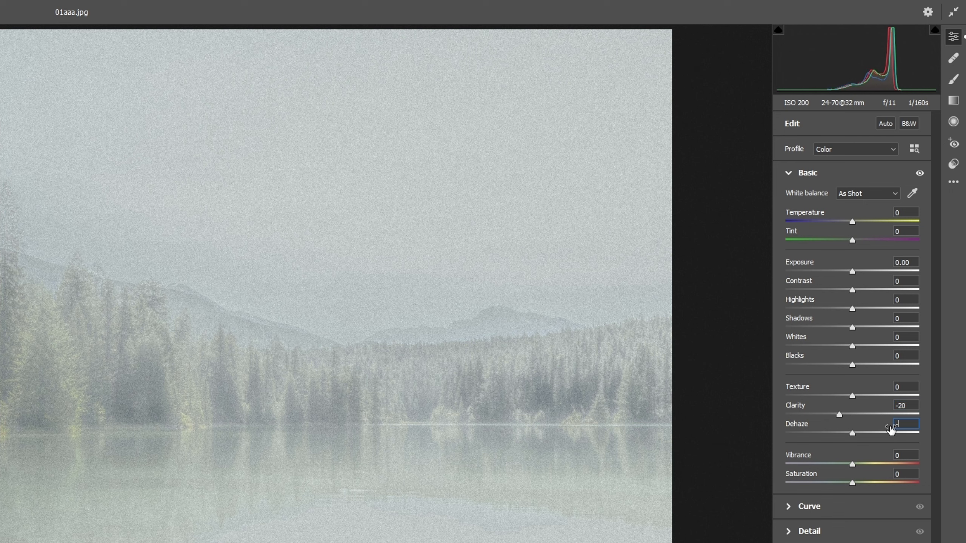
pyautogui.write('60')
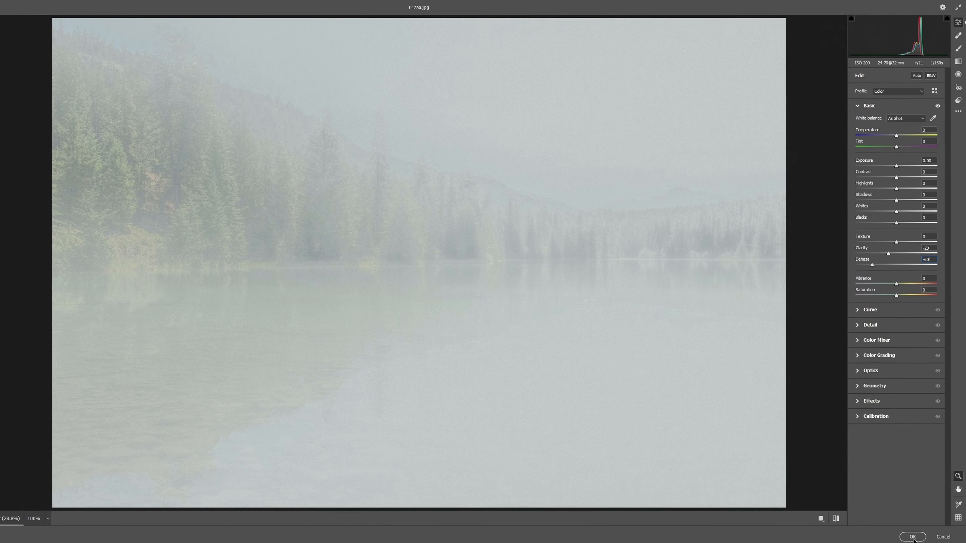
pyautogui.click(914, 534)
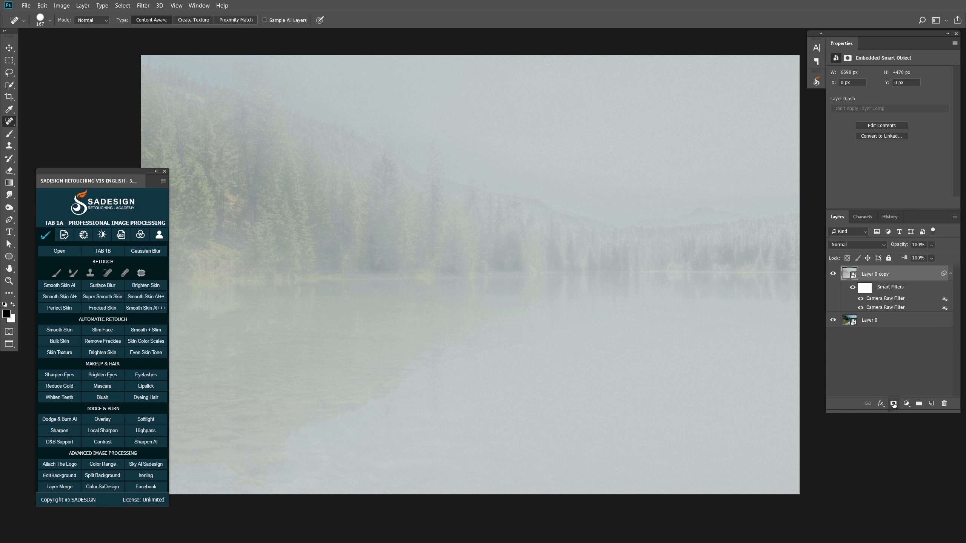
# Step: Mask Layer 0 copy with black-to-transparent linear gradients from the image's bottom and top edges towards the shoreline, and compare with the layer hidden
pyautogui.click(893, 403)
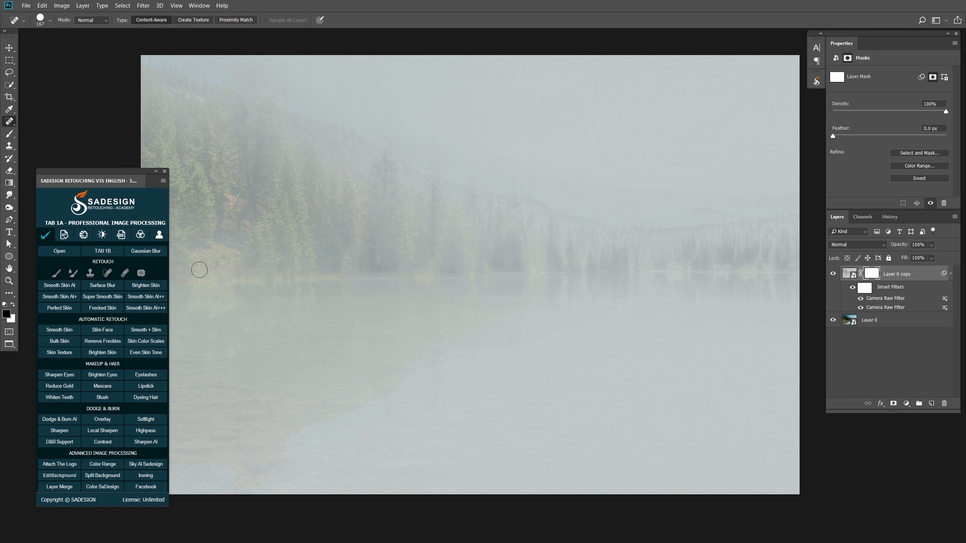
pyautogui.click(9, 183)
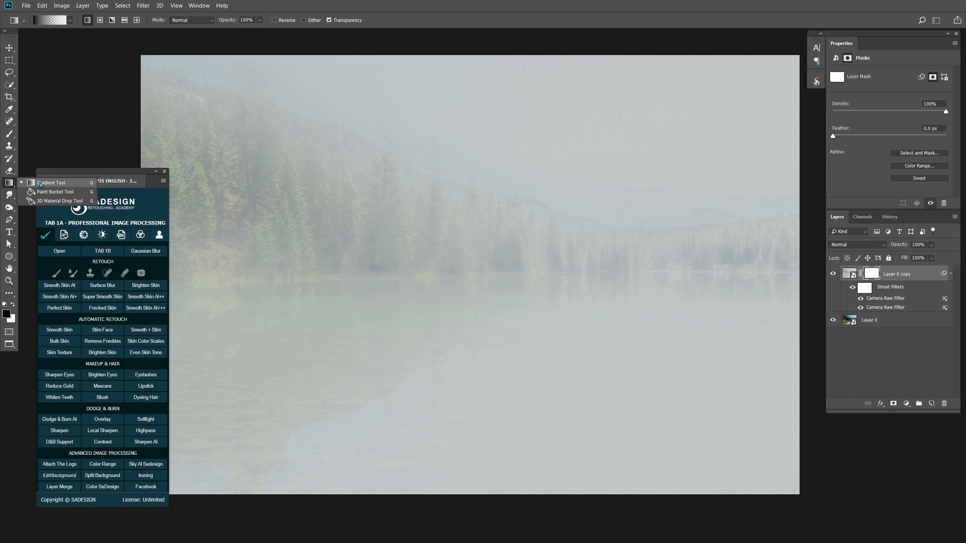
pyautogui.click(41, 184)
pyautogui.click(71, 21)
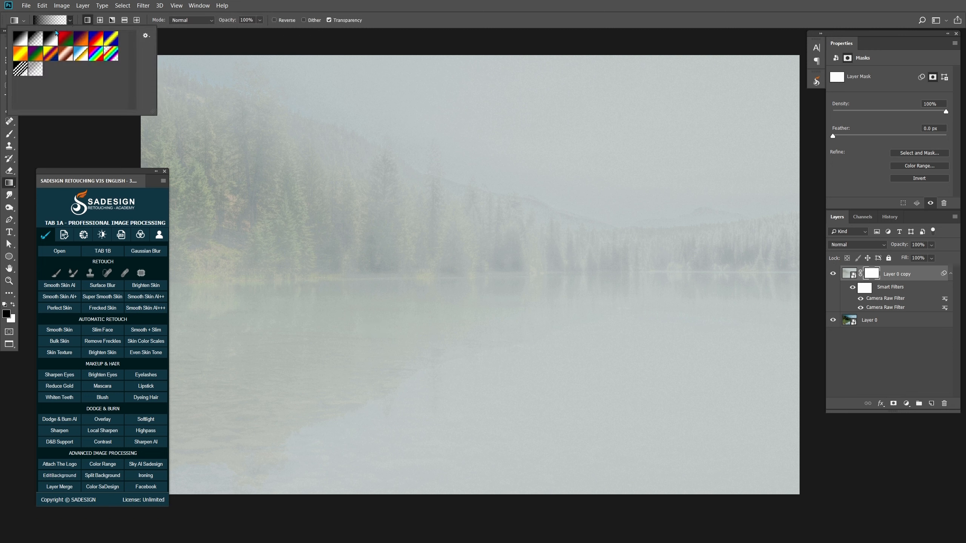
pyautogui.click(36, 41)
pyautogui.click(409, 17)
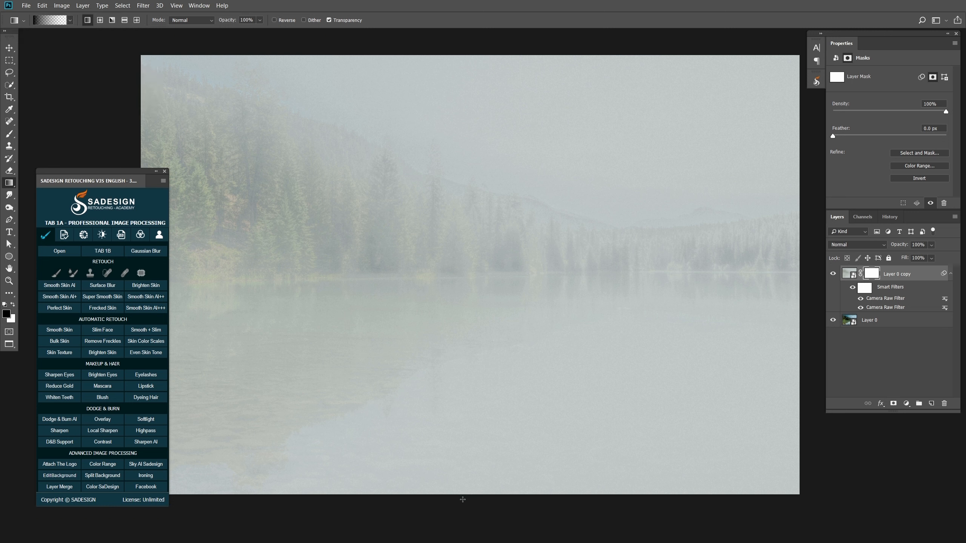
pyautogui.moveTo(458, 497); pyautogui.dragTo(476, 263)
pyautogui.moveTo(510, 64); pyautogui.dragTo(476, 290)
pyautogui.scroll(1, 475, 53)
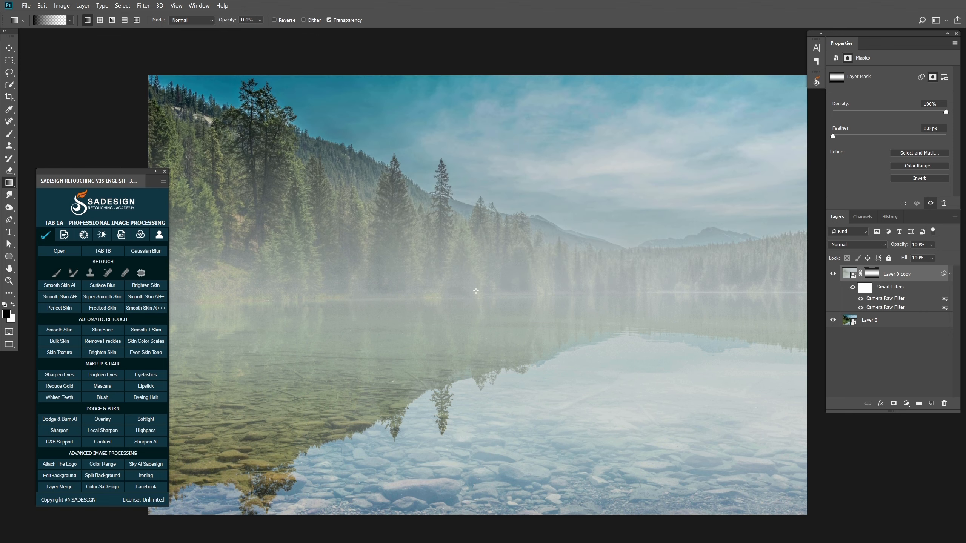
pyautogui.click(833, 274)
pyautogui.click(833, 274)
# Step: Create a new layer above Layer 0 copy and render Clouds on it
pyautogui.click(930, 404)
pyautogui.click(931, 404)
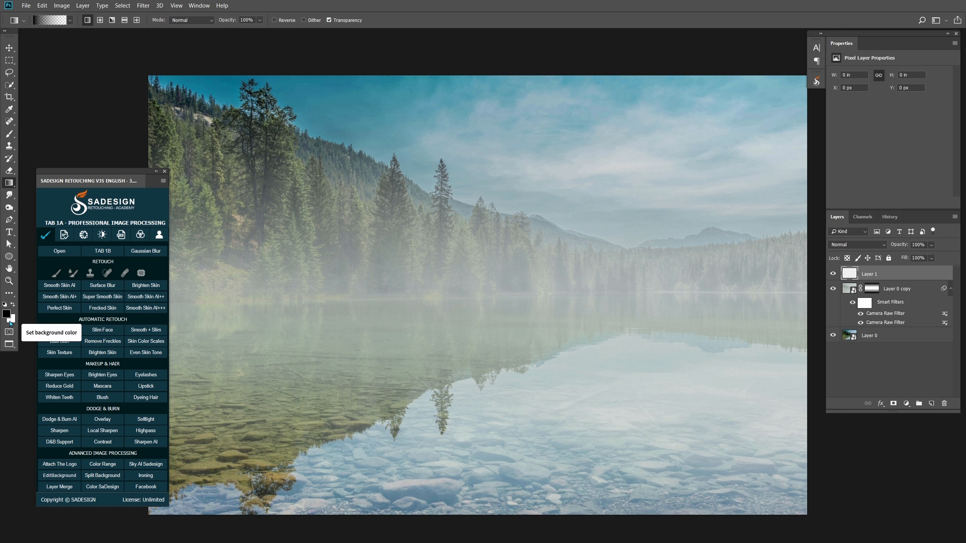
pyautogui.click(143, 6)
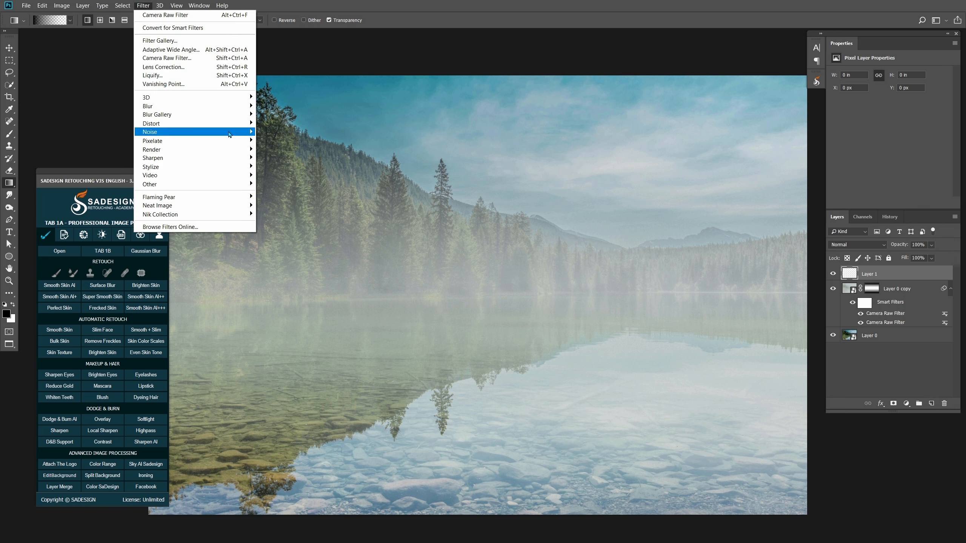
pyautogui.moveTo(237, 151)
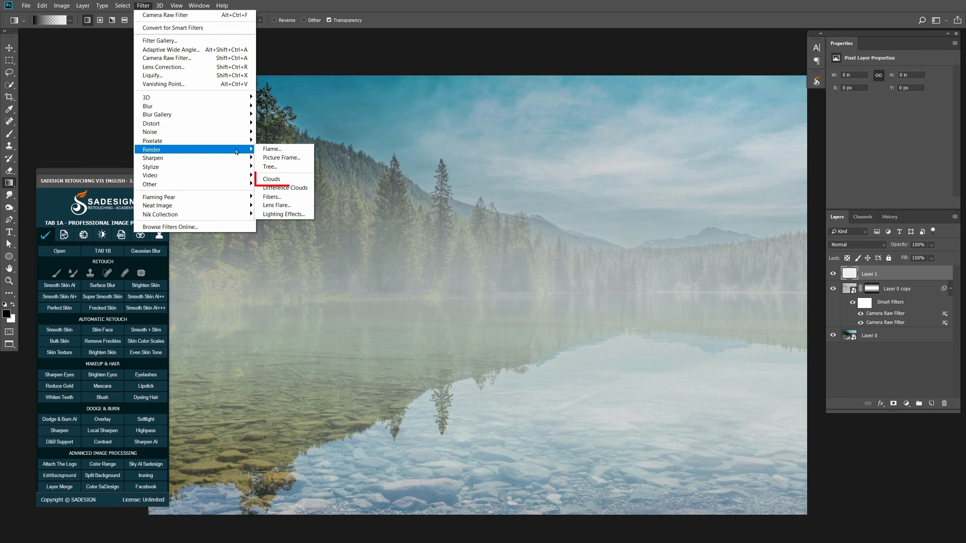
pyautogui.click(297, 180)
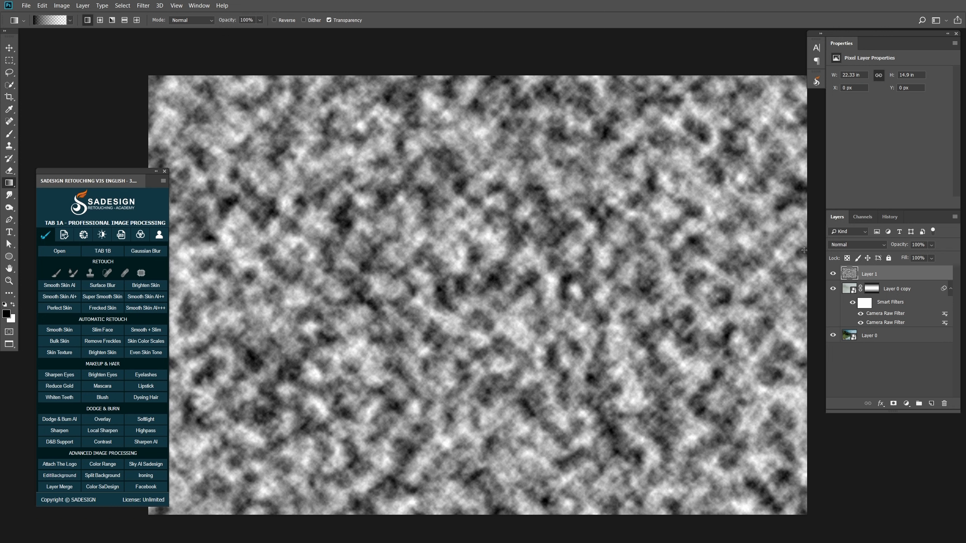
# Step: Set the clouds layer's blend mode to Screen and its opacity to 20%
pyautogui.click(838, 249)
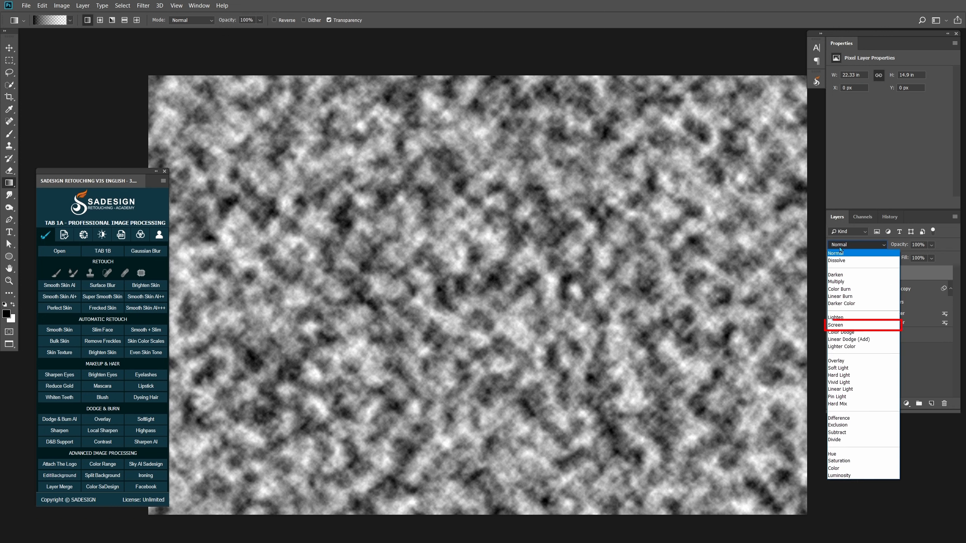
pyautogui.click(858, 327)
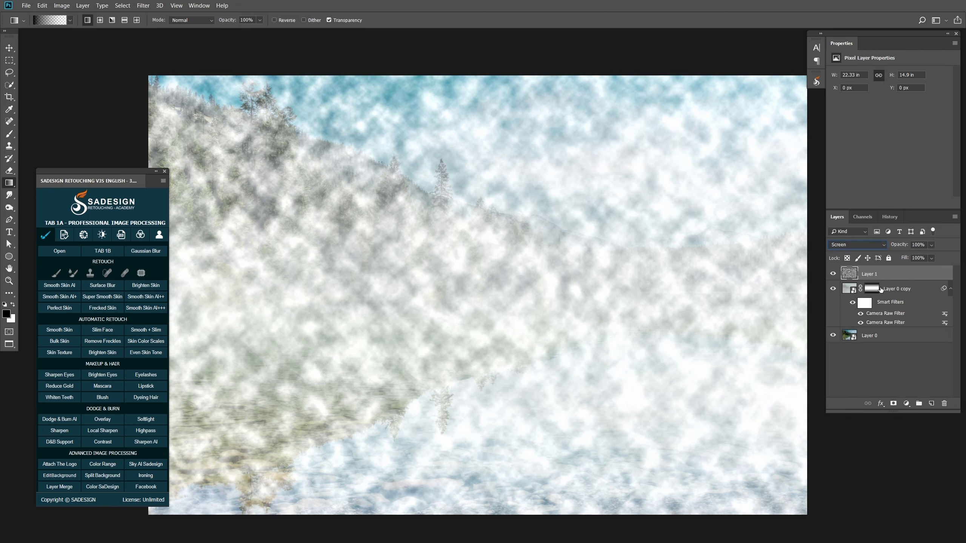
pyautogui.click(917, 245)
pyautogui.write('20')
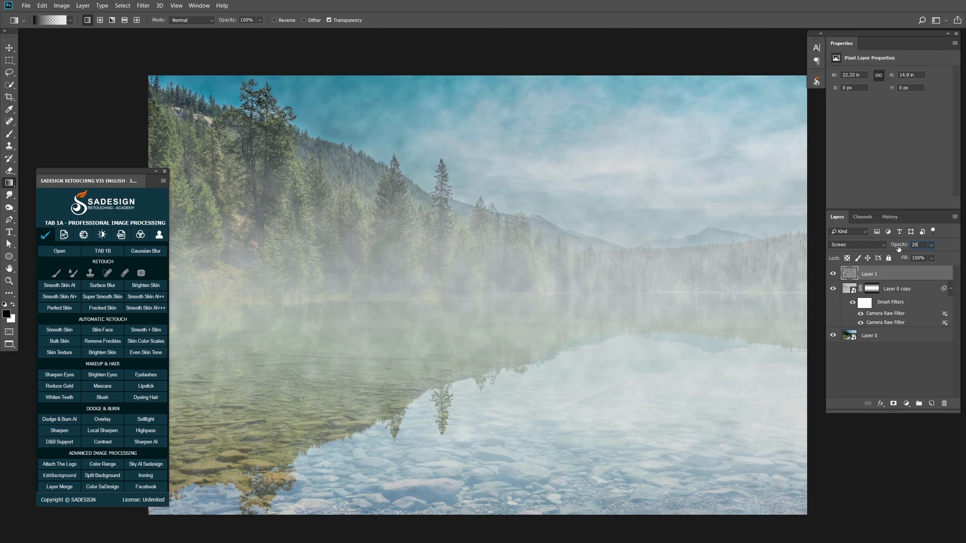
# Step: Convert the clouds layer (Layer 1) to a smart object and apply a Gaussian Blur with a radius of 10.0 pixels
pyautogui.rightClick(923, 270)
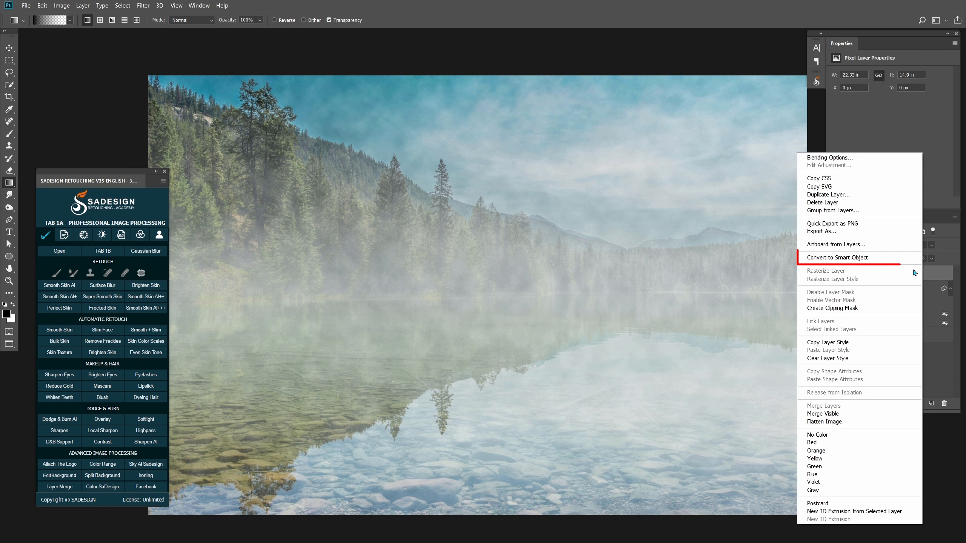
pyautogui.click(873, 258)
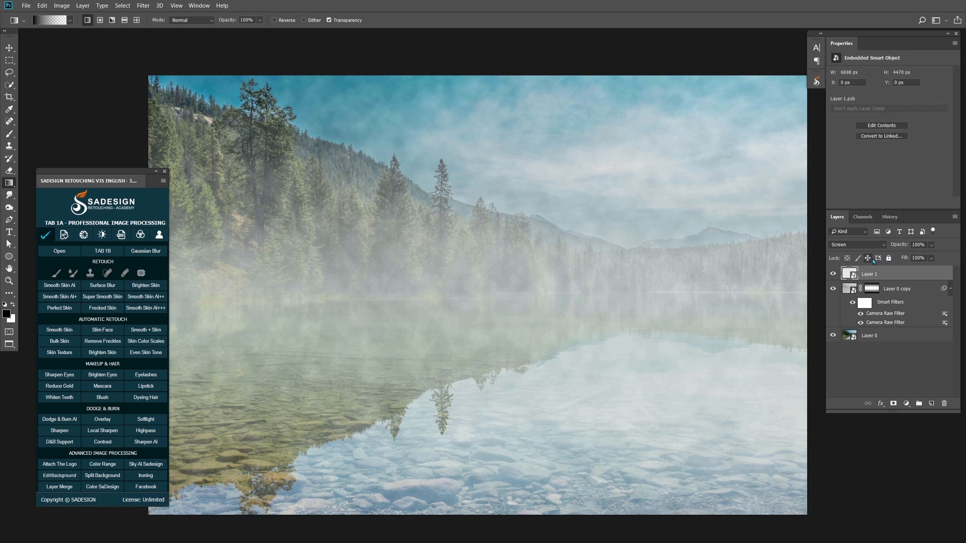
pyautogui.click(143, 5)
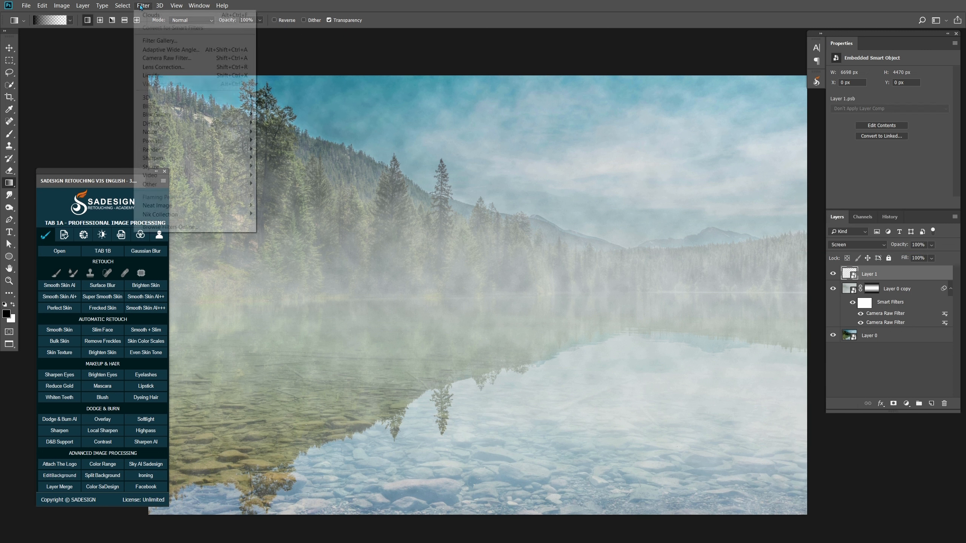
pyautogui.moveTo(184, 106)
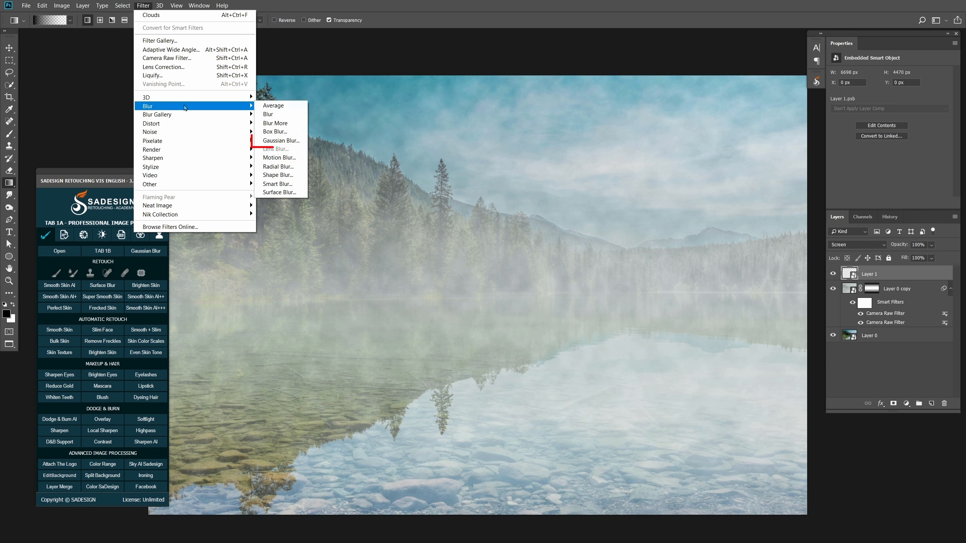
pyautogui.click(291, 140)
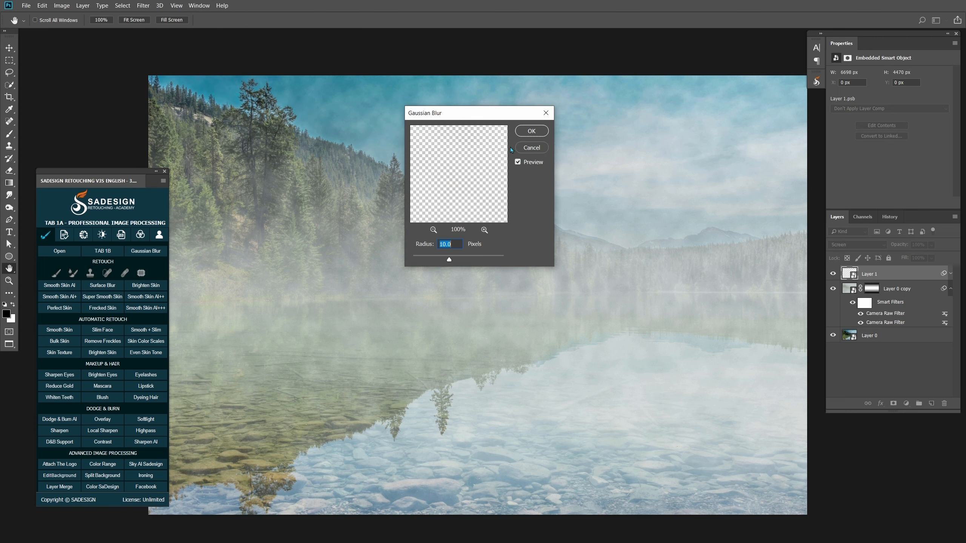
pyautogui.click(531, 131)
# Step: Free-transform the clouds layer to stretch its width to 500%
pyautogui.moveTo(560, 247); pyautogui.dragTo(555, 254)
pyautogui.hotkey('ctrl', 't')
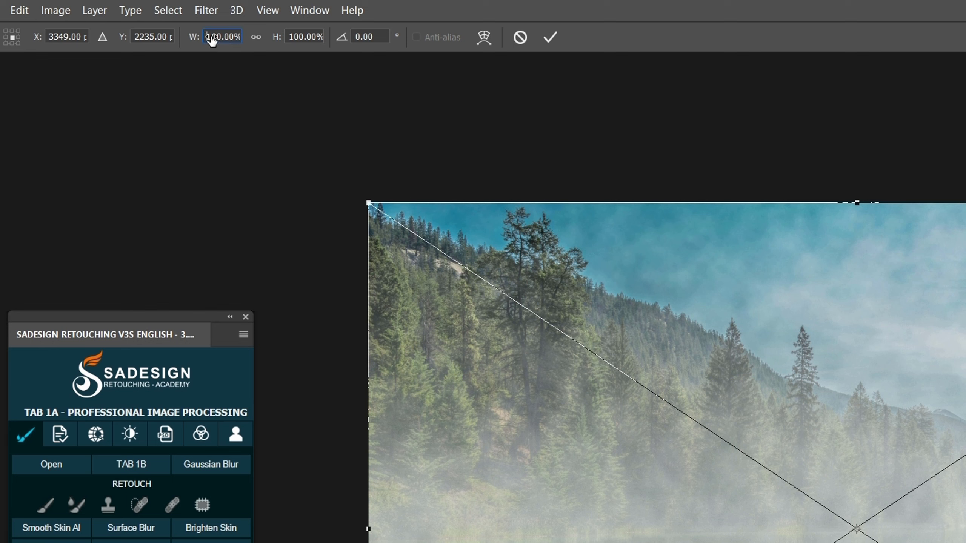
pyautogui.doubleClick(210, 37)
pyautogui.write('500')
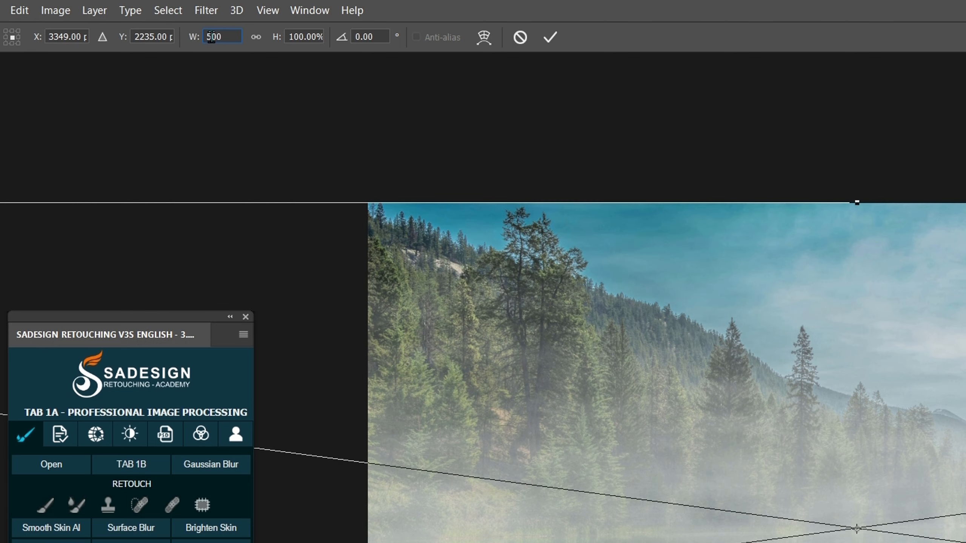
pyautogui.press('Return')
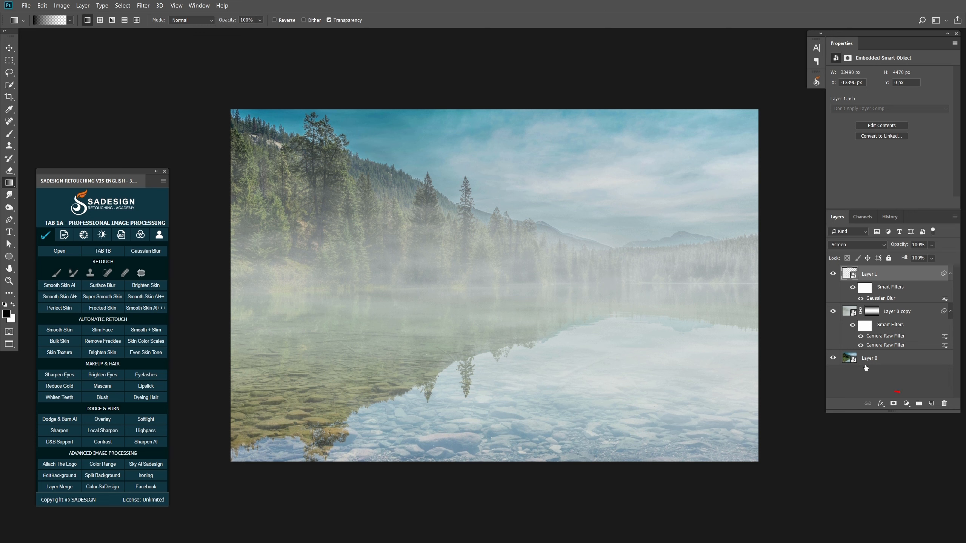
# Step: Mask Layer 1 with black-to-transparent linear gradients from the image's bottom and top edges inward, and compare with the layer hidden
pyautogui.click(893, 404)
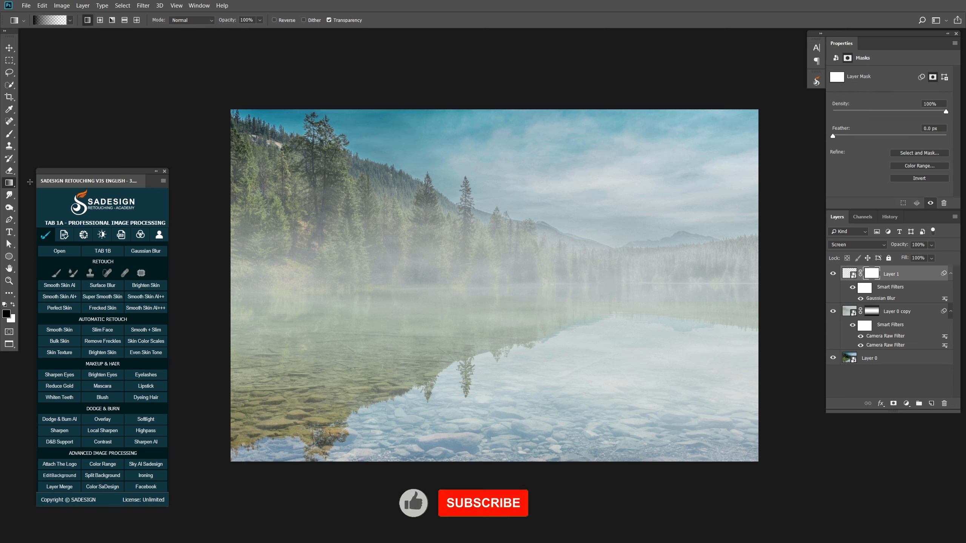
pyautogui.click(70, 19)
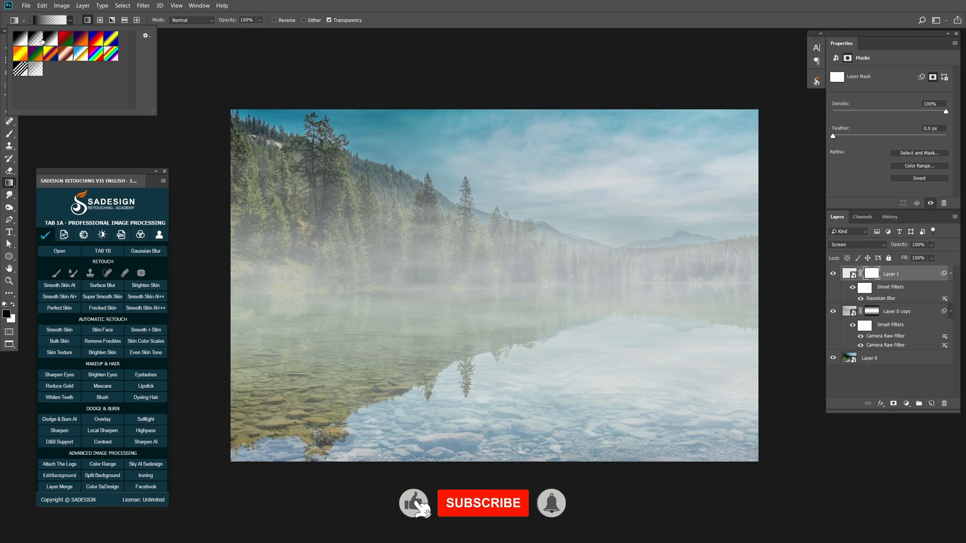
pyautogui.click(70, 19)
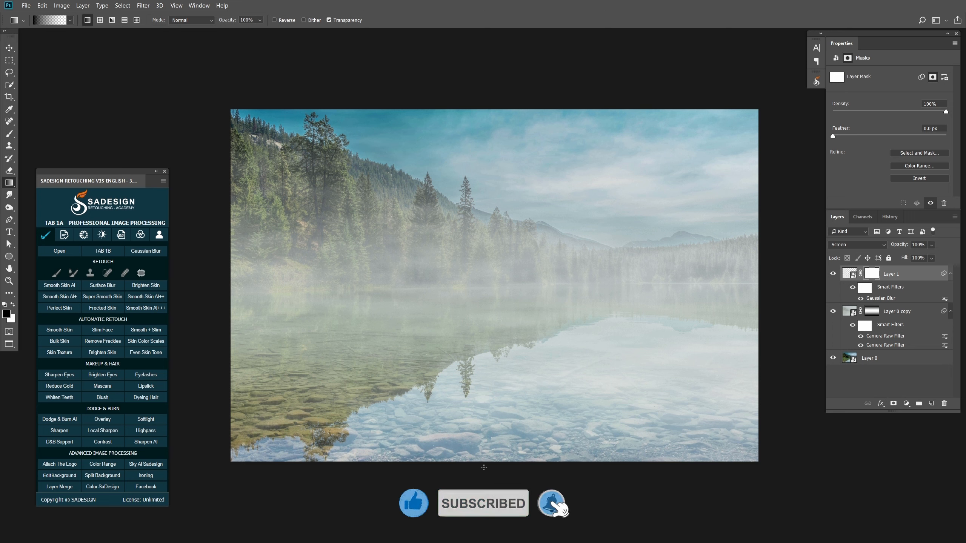
pyautogui.moveTo(484, 467); pyautogui.dragTo(473, 279)
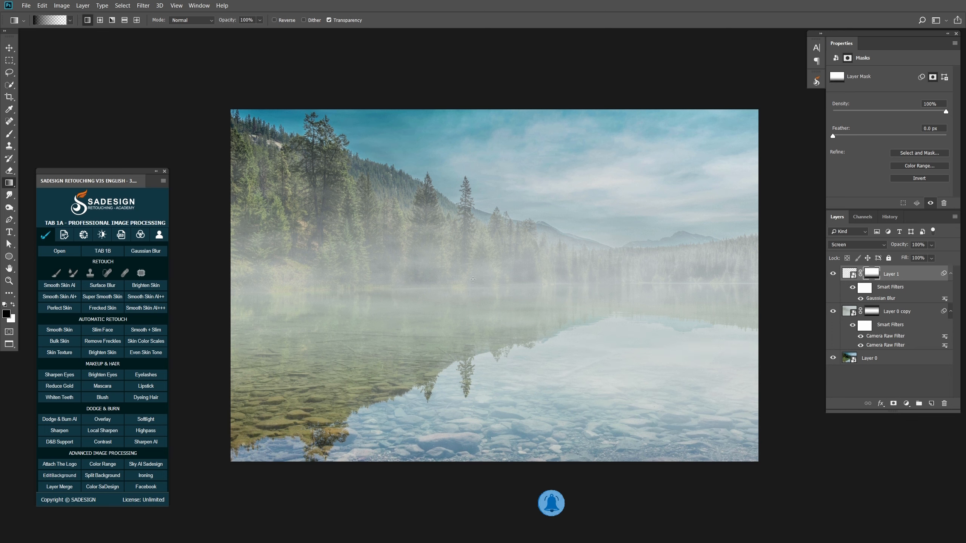
pyautogui.moveTo(500, 106); pyautogui.dragTo(486, 361)
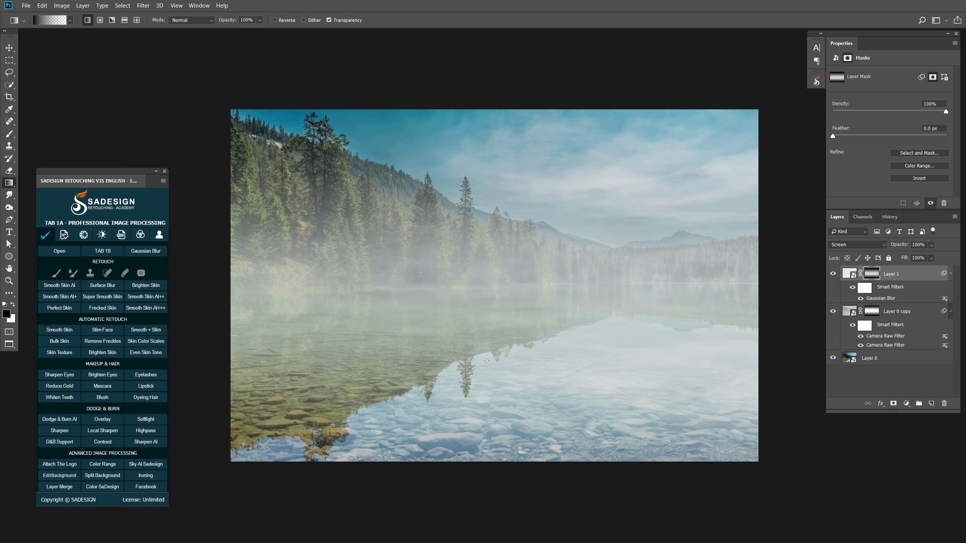
pyautogui.click(833, 273)
pyautogui.click(833, 272)
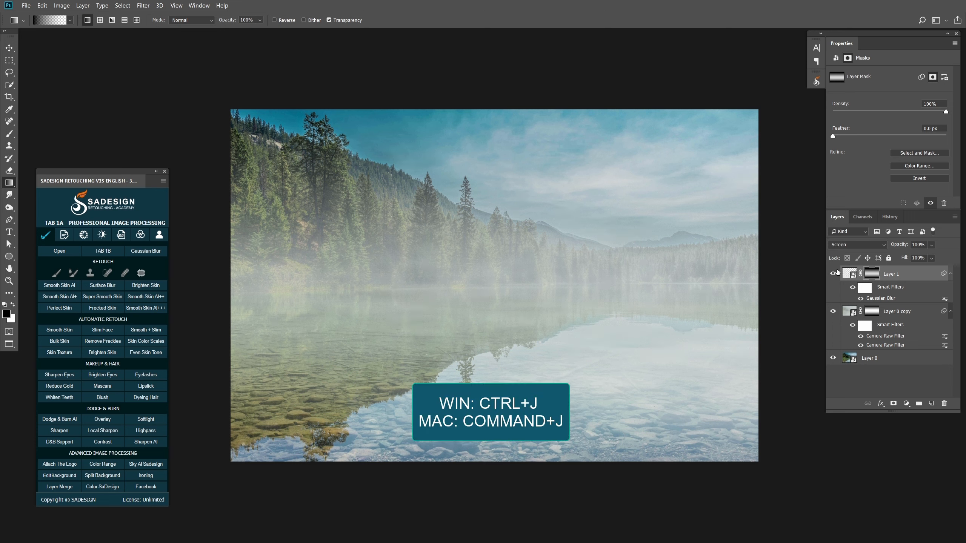
# Step: Duplicate Layer 1 and set the copy's blend mode to Soft Light
pyautogui.click(902, 274)
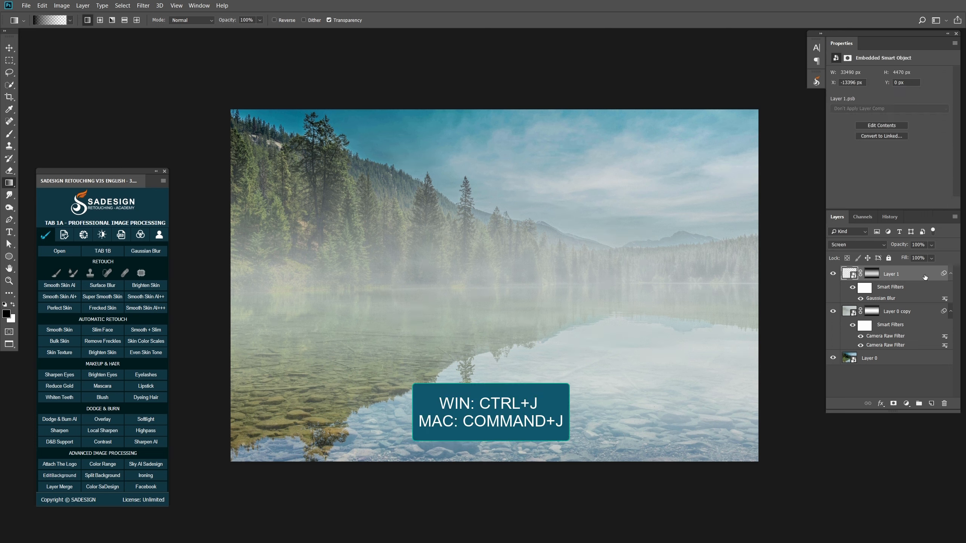
pyautogui.hotkey('ctrl', 'j')
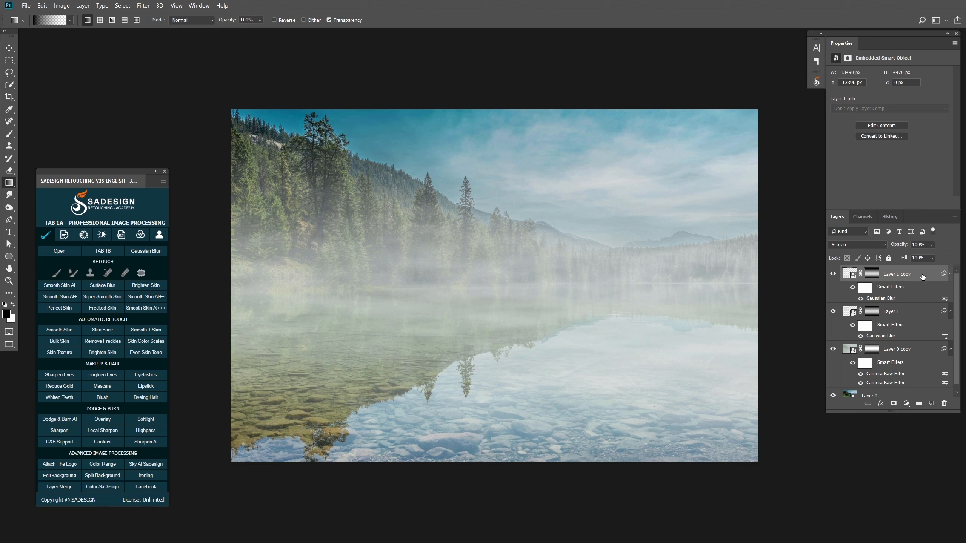
pyautogui.click(862, 246)
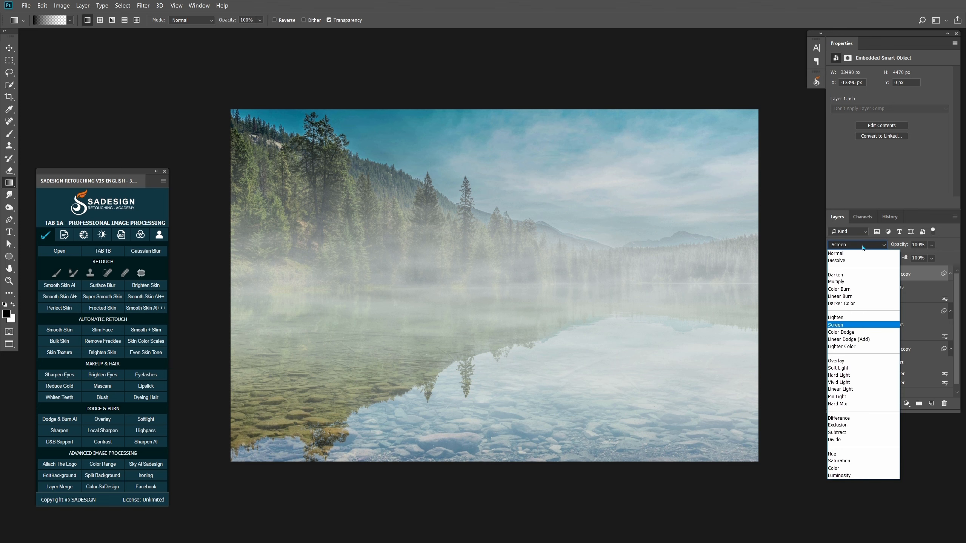
pyautogui.click(853, 368)
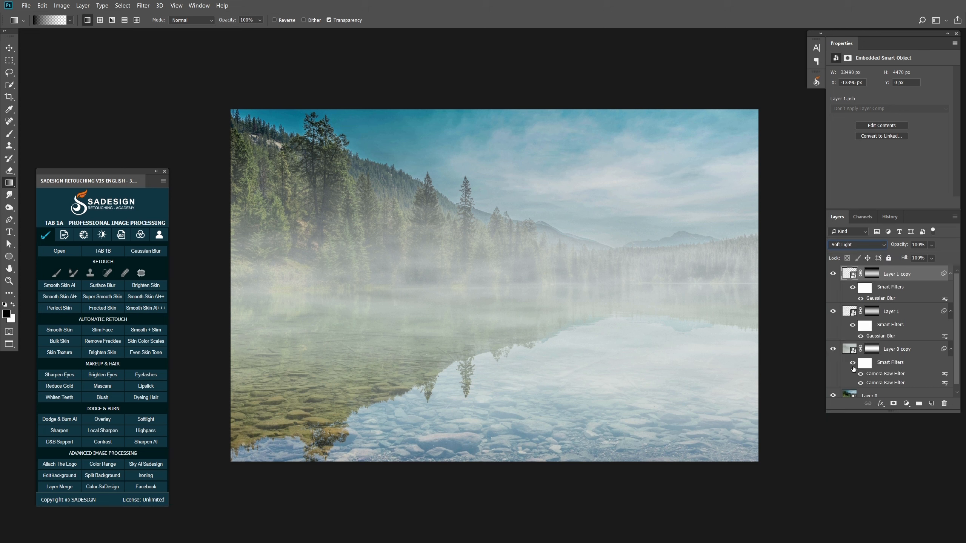
# Step: Set Layer 1 copy's opacity to 80% and move it down to about Y 440 px
pyautogui.click(927, 245)
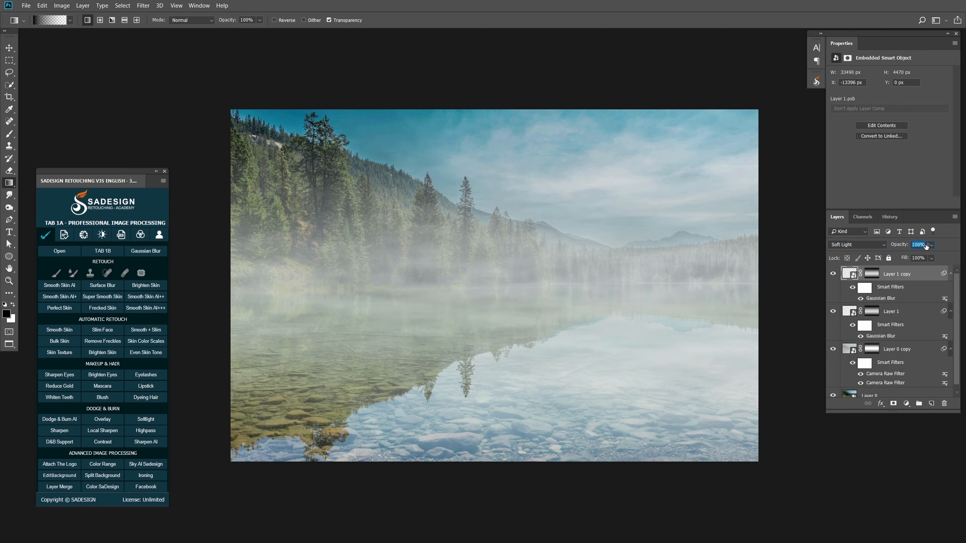
pyautogui.write('8')
pyautogui.write('v')
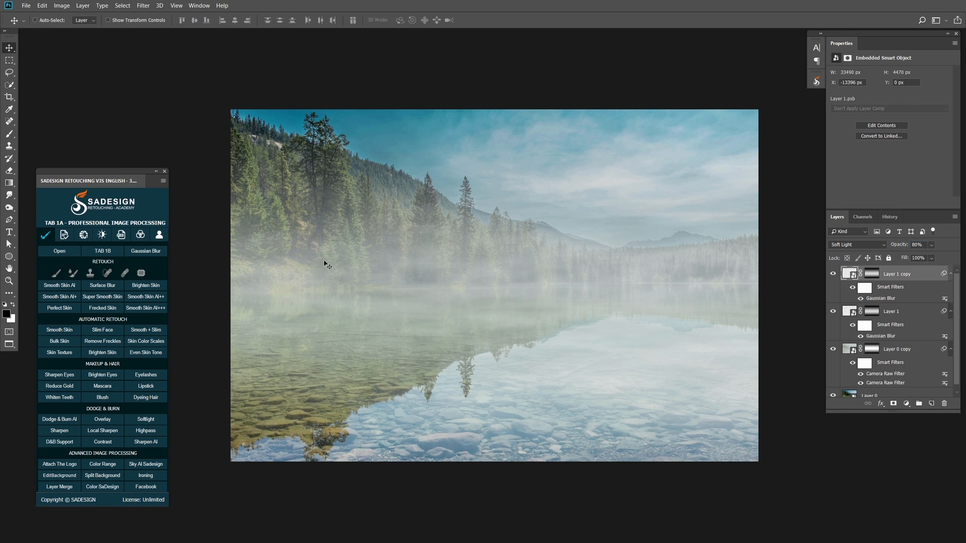
pyautogui.moveTo(487, 307); pyautogui.dragTo(479, 332)
# Step: Add a Levels adjustment layer with input levels 36, 0.94 and 242, and compare the image with it hidden
pyautogui.click(906, 406)
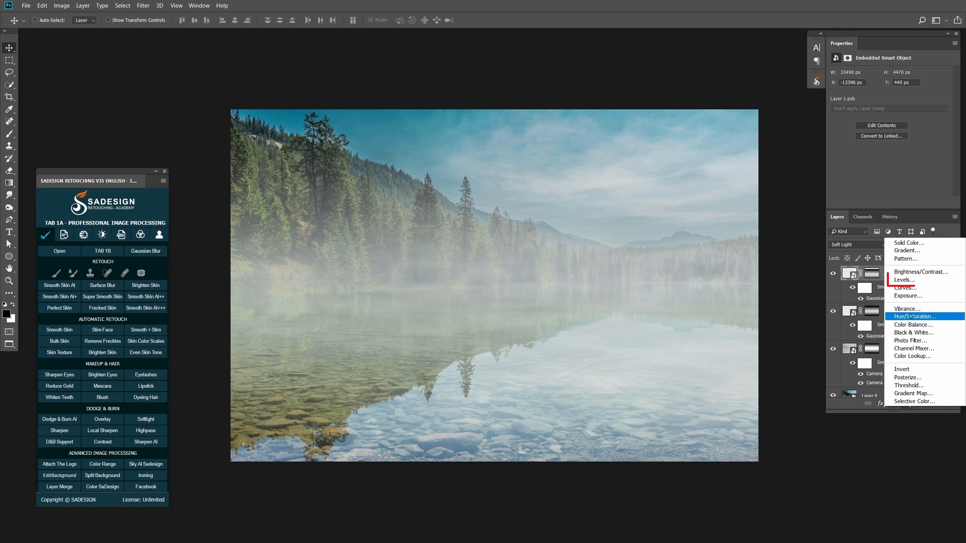
pyautogui.click(911, 284)
pyautogui.moveTo(843, 140); pyautogui.dragTo(858, 141)
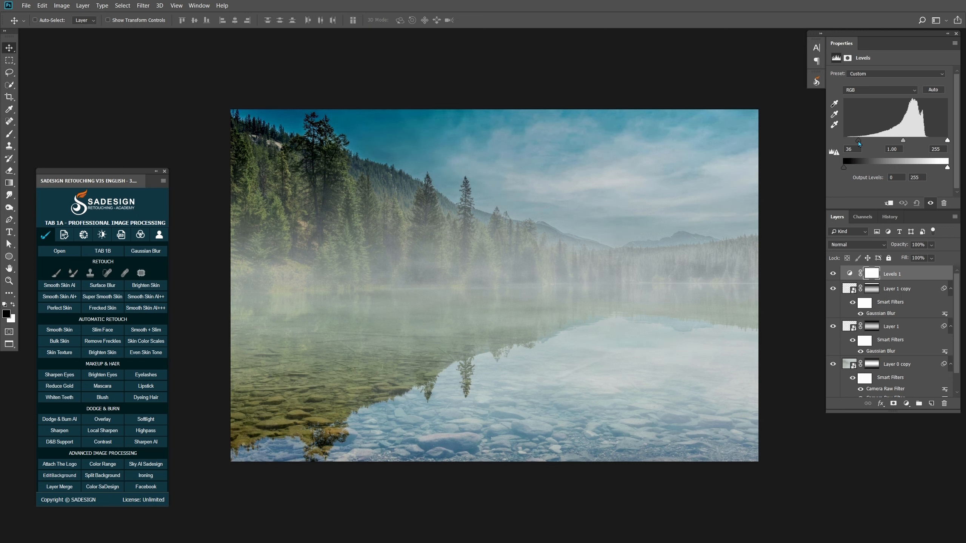
pyautogui.moveTo(948, 141); pyautogui.dragTo(903, 141)
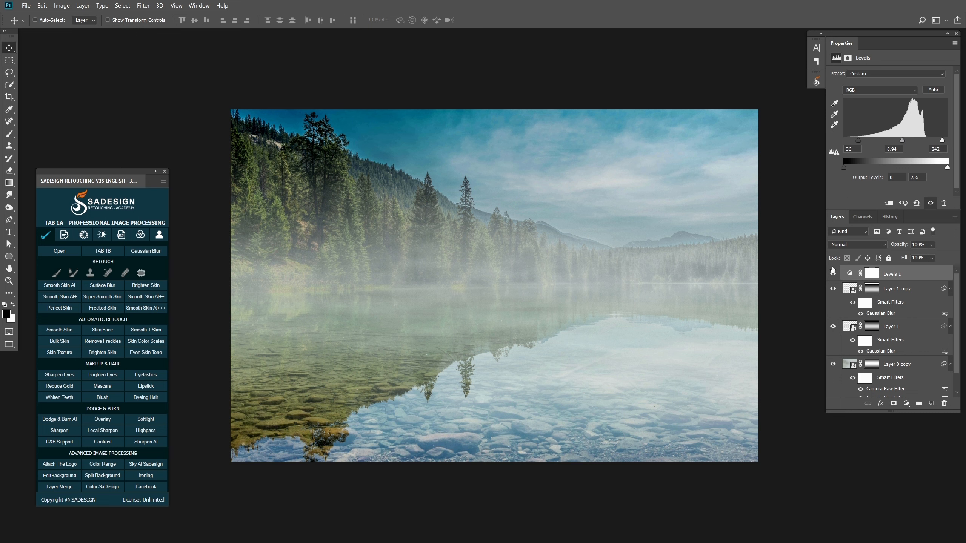
pyautogui.click(833, 274)
pyautogui.click(832, 274)
pyautogui.click(832, 274)
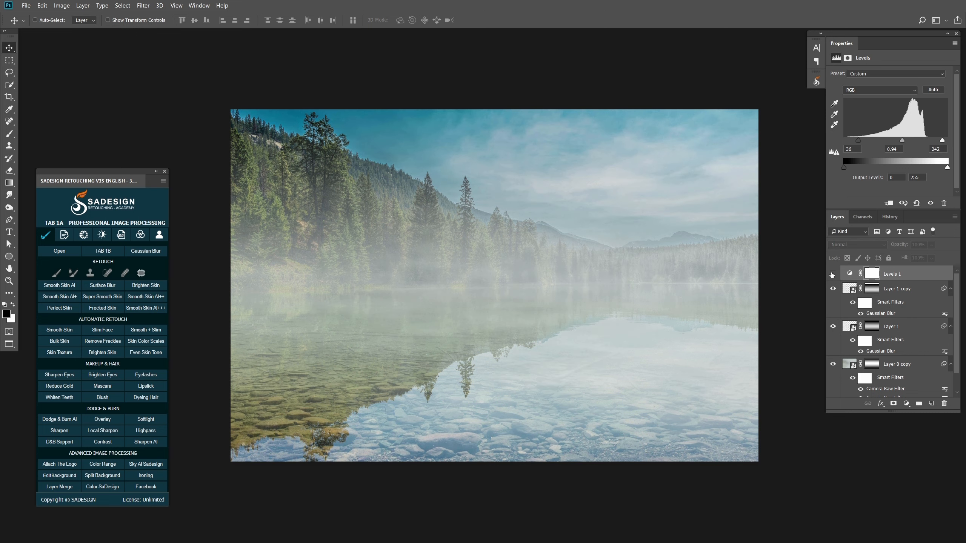
pyautogui.click(832, 274)
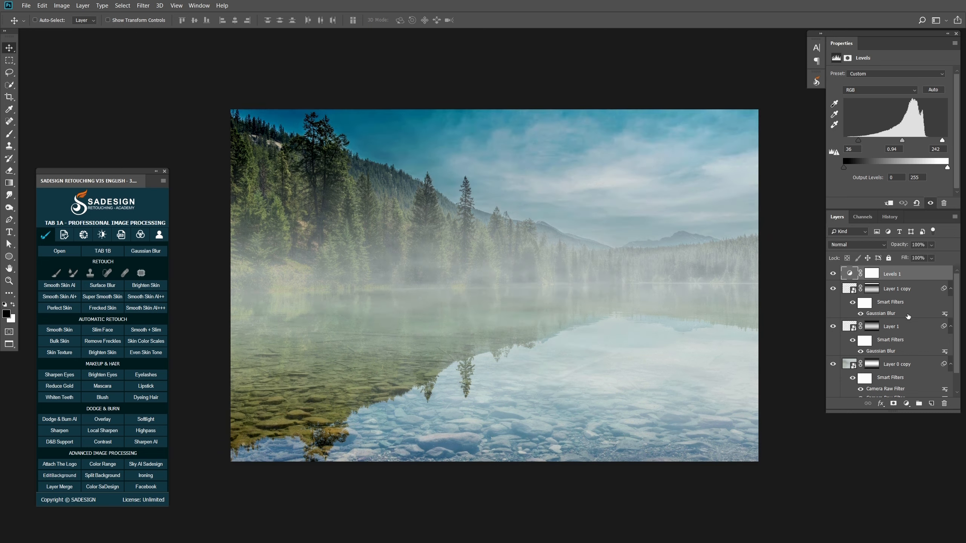
# Step: Group all layers from Levels 1 down to Layer 0 copy, leaving Layer 0 outside the group
pyautogui.scroll(-1, 908, 327)
pyautogui.click(905, 345)
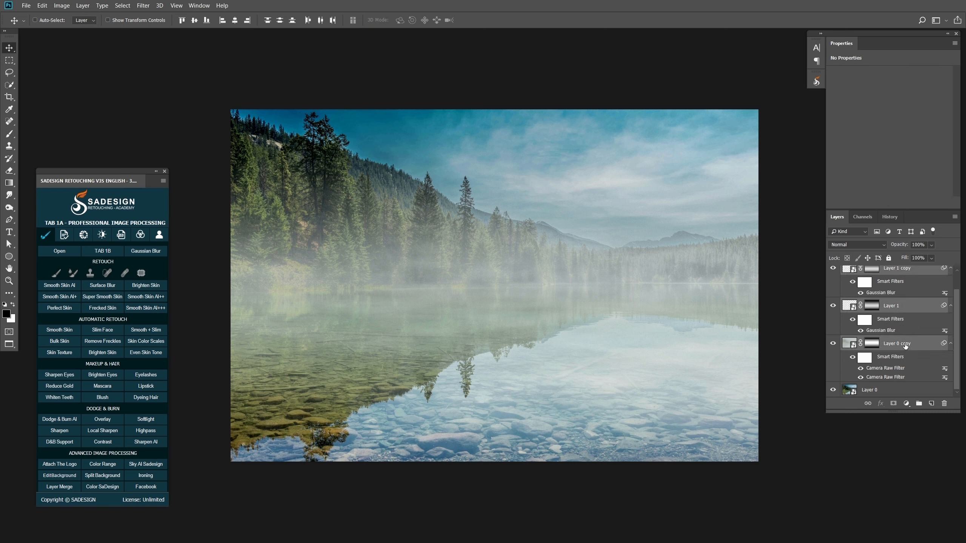
pyautogui.click(918, 402)
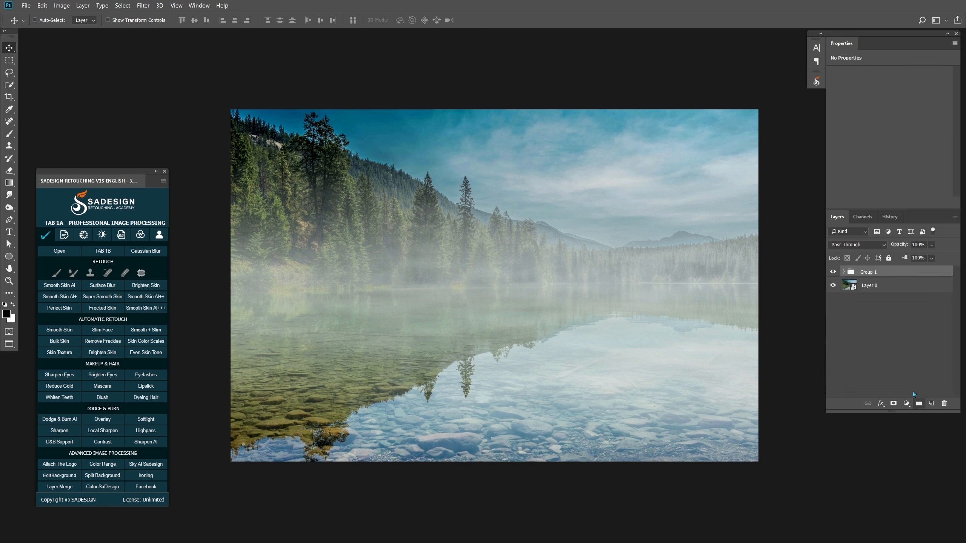